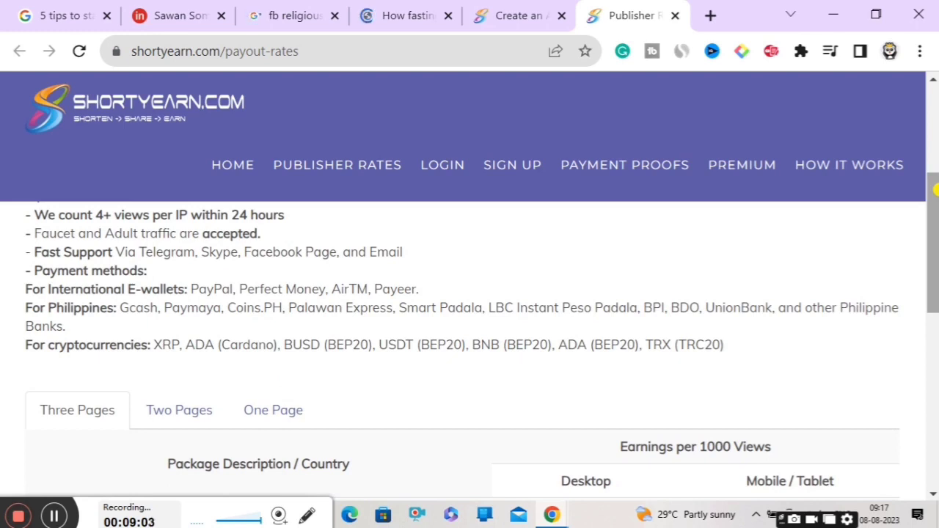
Examine the payment methods listed for international e-wallets, the Philippines and cryptocurrencies on the payout rates page
scroll(462, 235, down, 1)
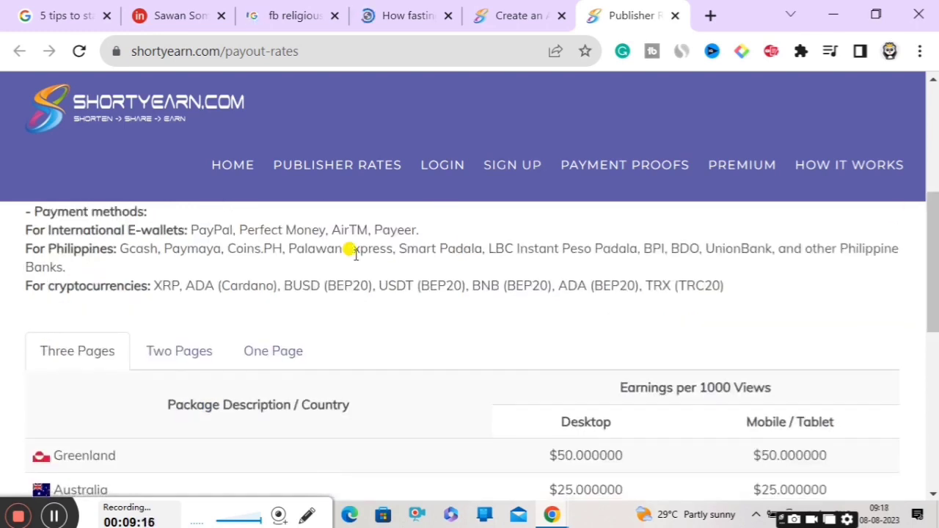
drag(190, 230, 740, 281)
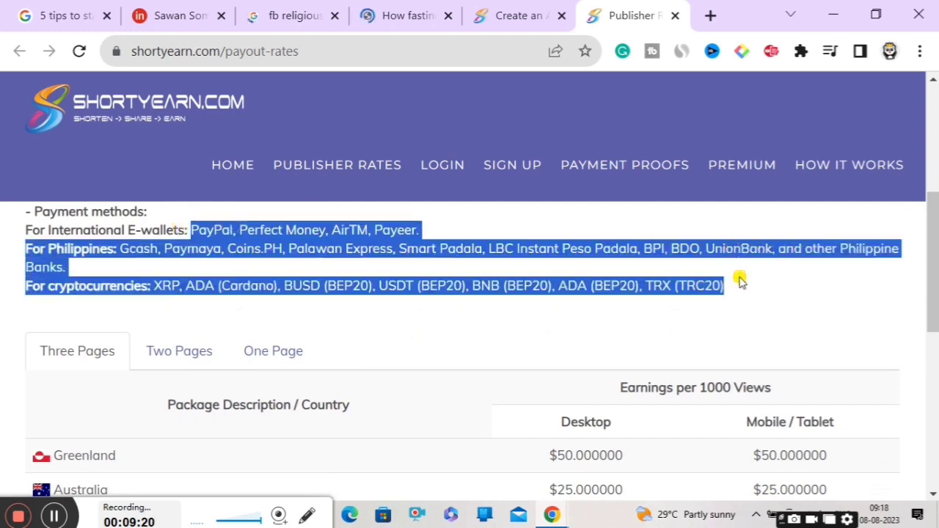
click(626, 268)
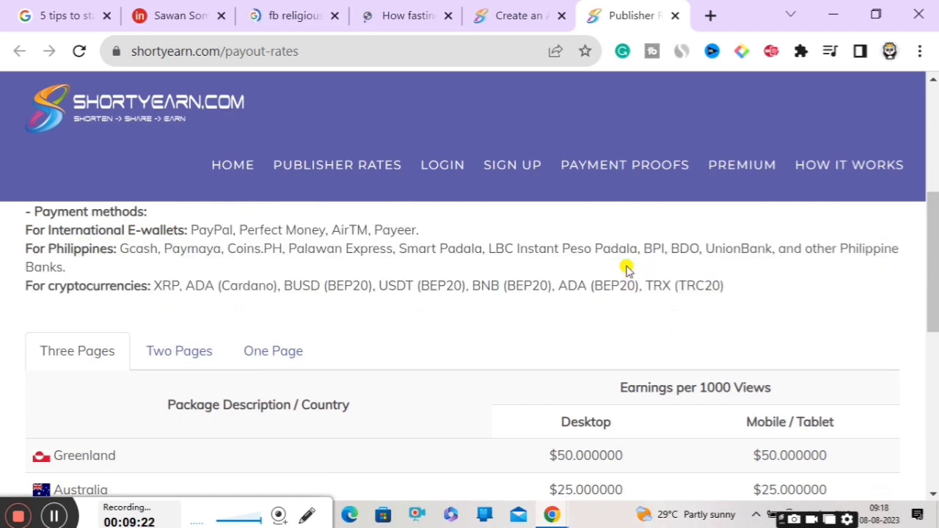
Review the three-page earnings per 1000 views by country, especially the Greenland and India desktop rates
scroll(934, 210, down, 3)
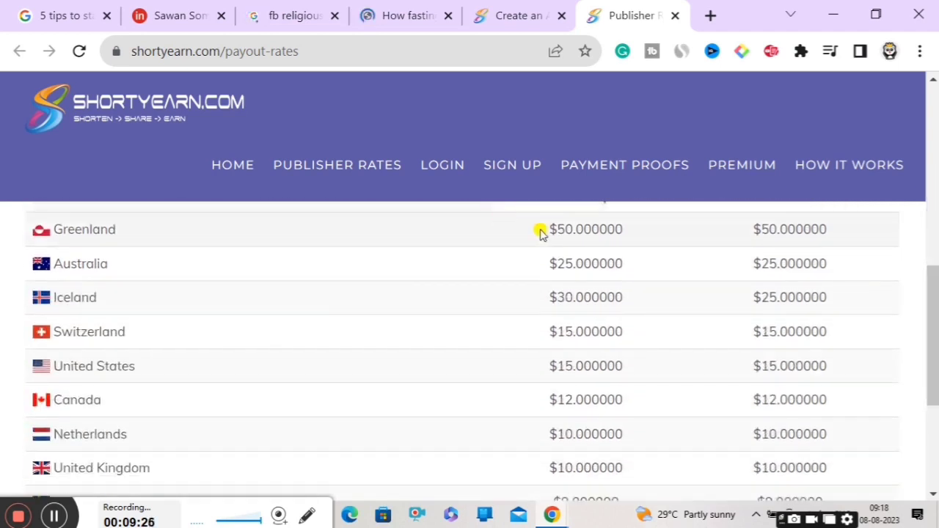
drag(545, 228, 629, 229)
click(629, 230)
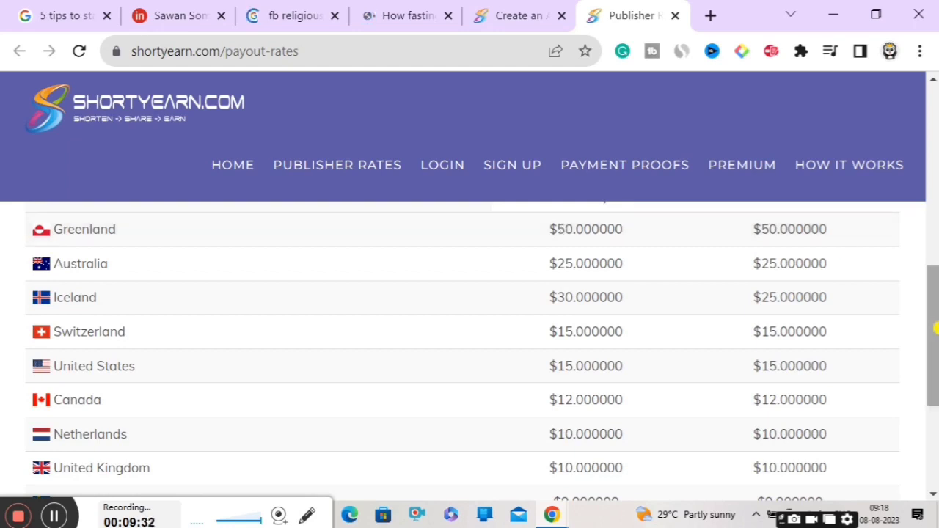
drag(936, 326, 936, 425)
scroll(936, 424, up, 1)
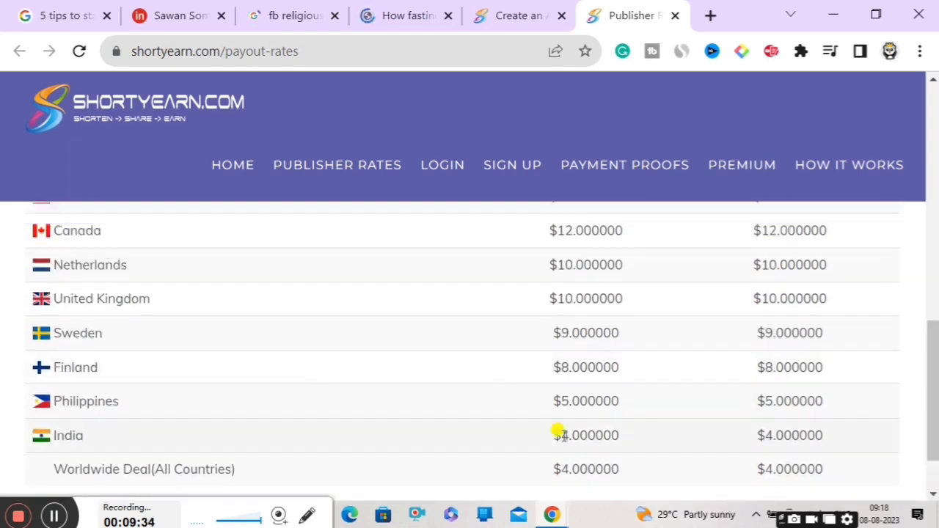
drag(562, 433, 620, 437)
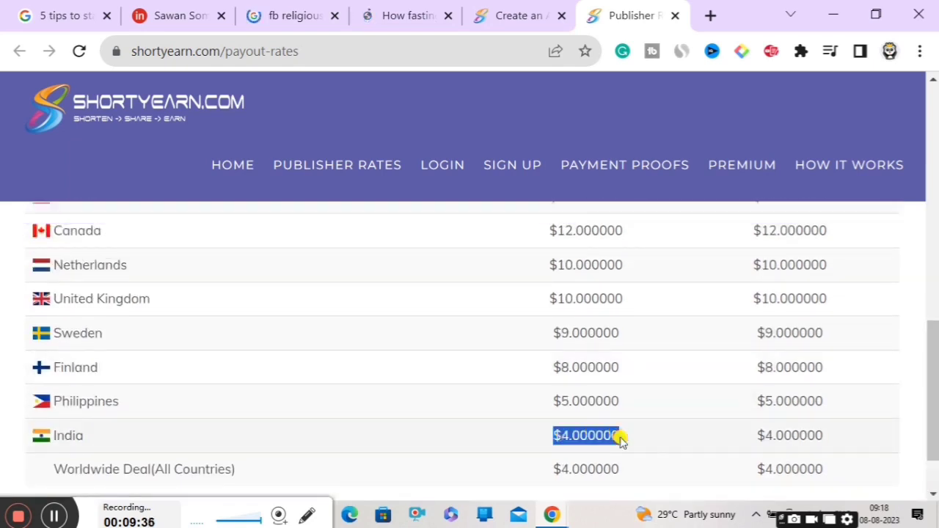
drag(936, 413, 936, 207)
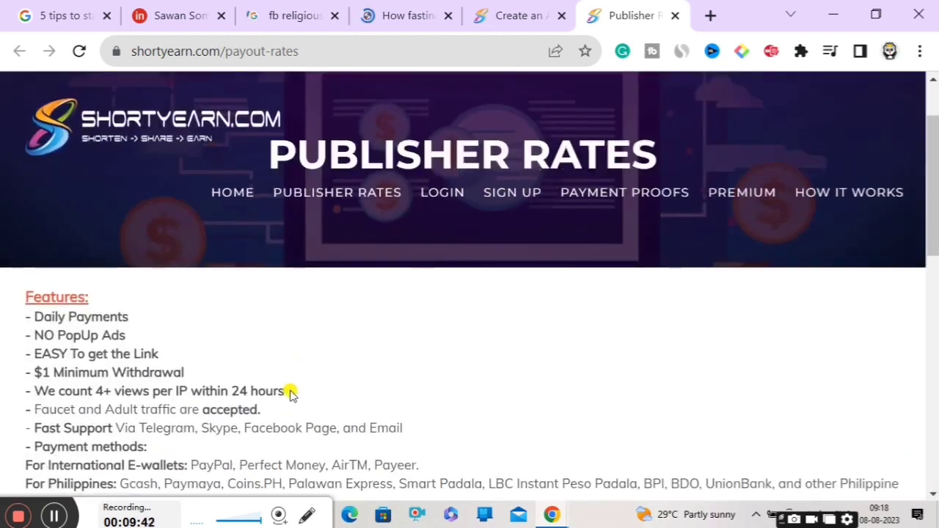
Return to the ShortyEarn sign-up page and look over the membership registration form
click(490, 11)
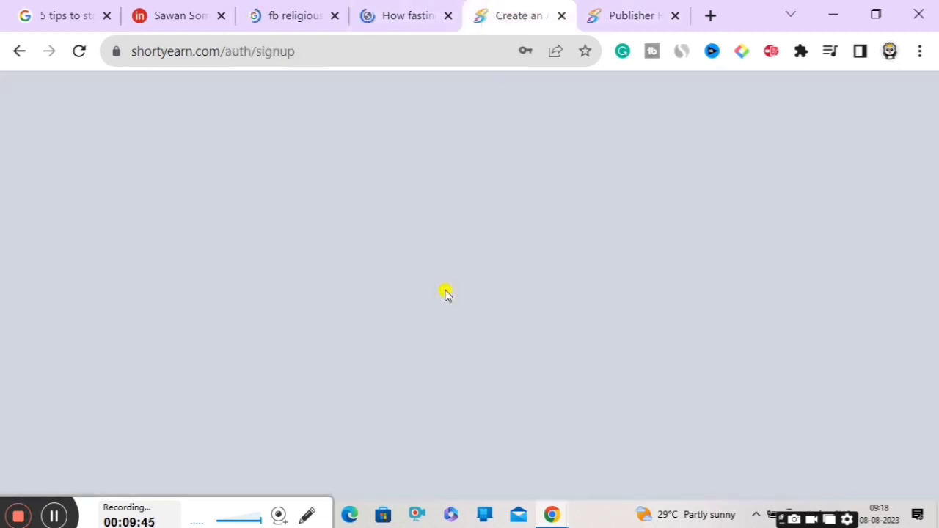
click(595, 7)
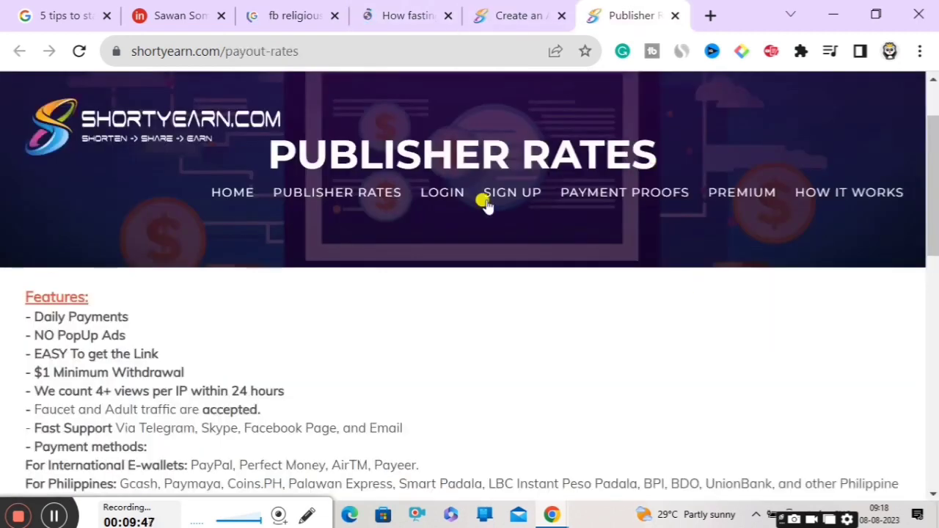
click(534, 9)
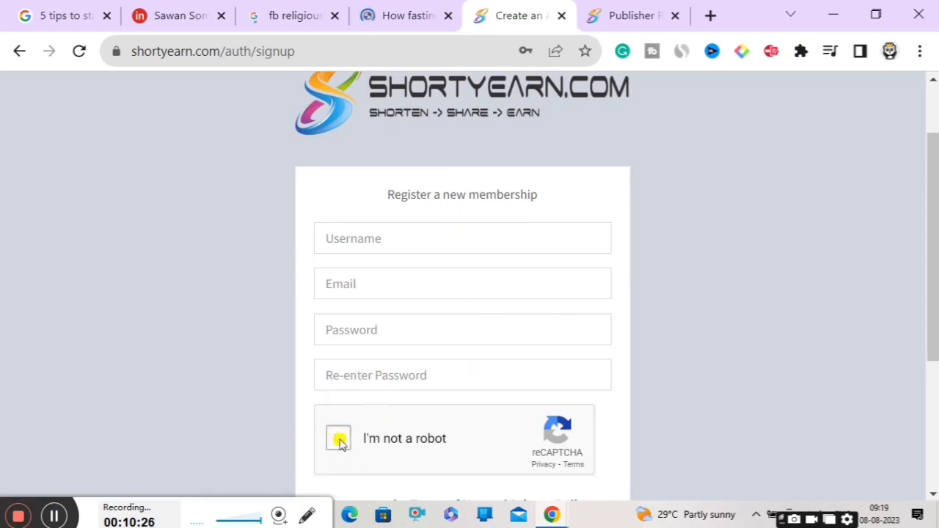
scroll(933, 266, down, 3)
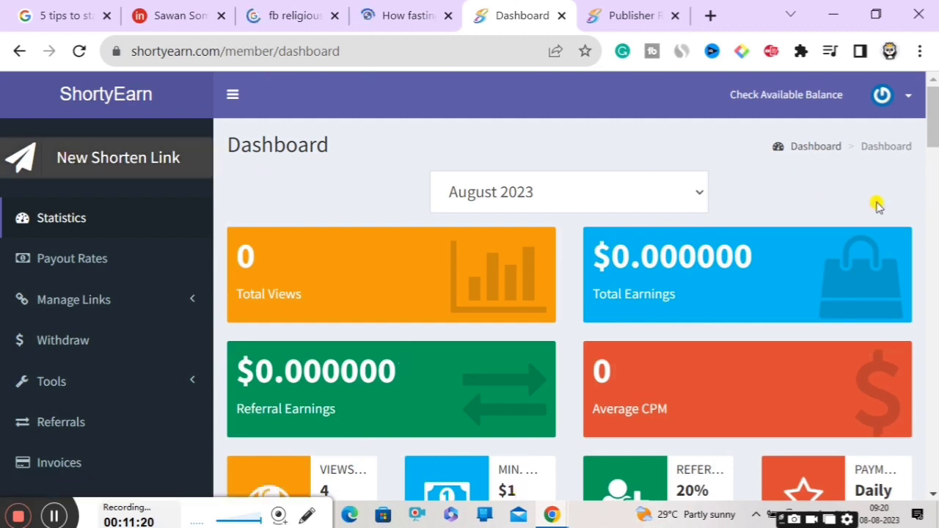
Examine the dashboard's views, minimum withdrawal, referral and payment cards, along with the daily statistics table
scroll(933, 128, down, 4)
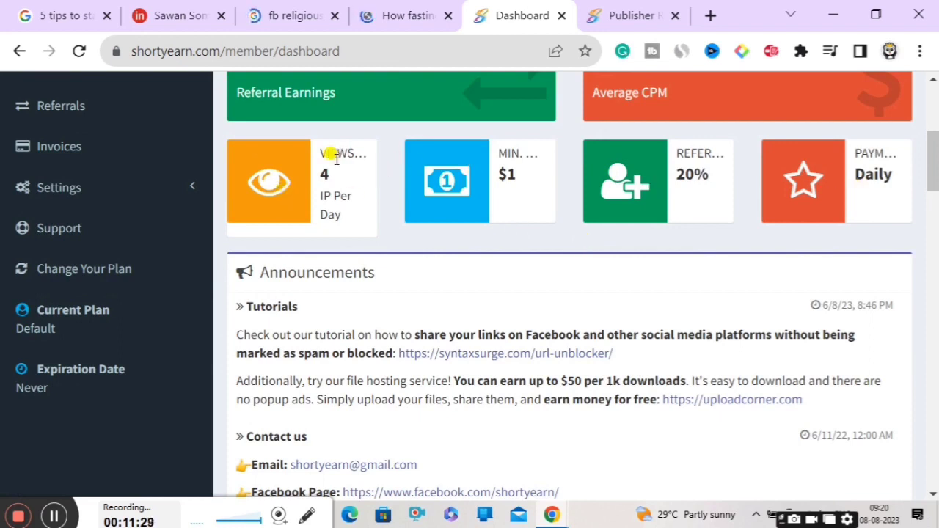
drag(322, 173, 339, 196)
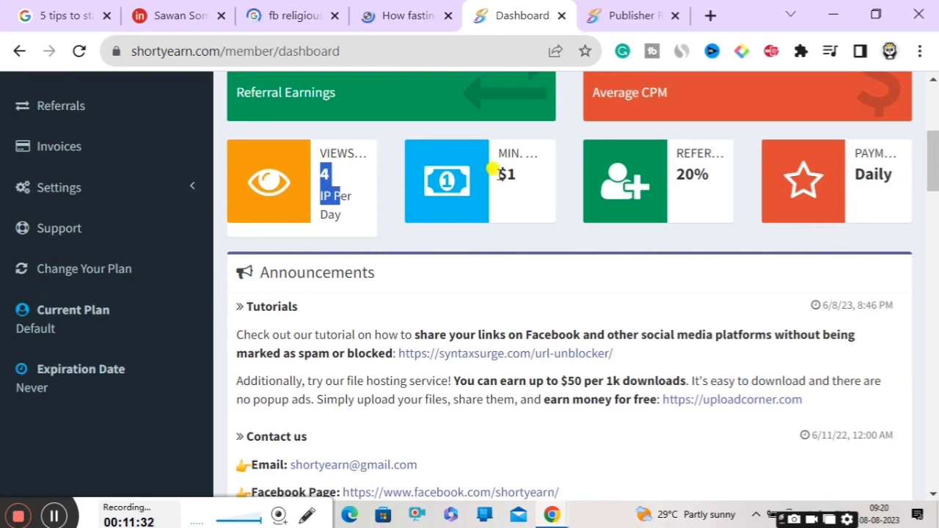
drag(493, 173, 522, 176)
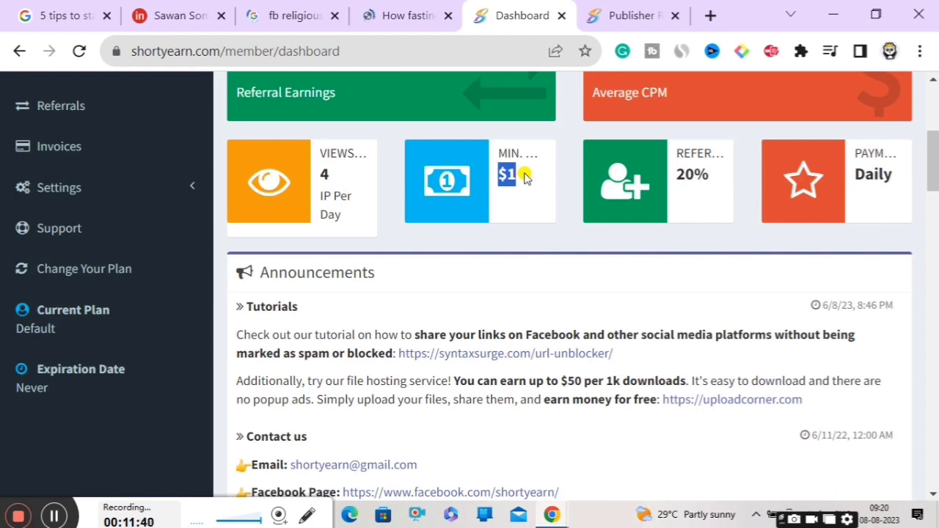
drag(673, 152, 710, 176)
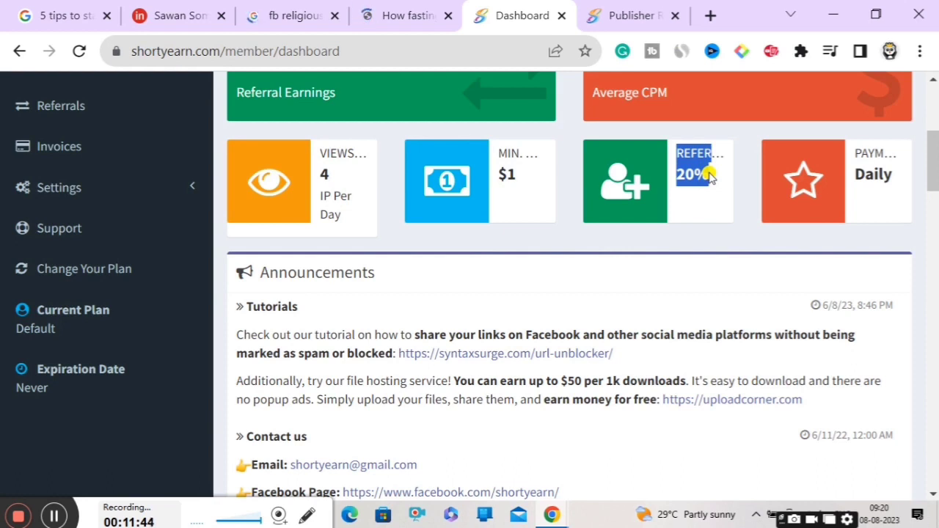
click(850, 151)
drag(851, 150, 891, 176)
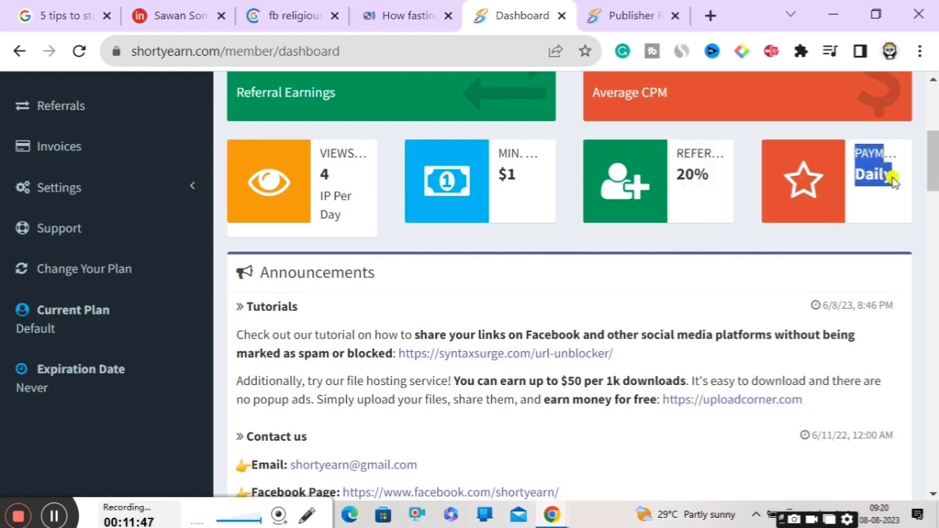
click(531, 232)
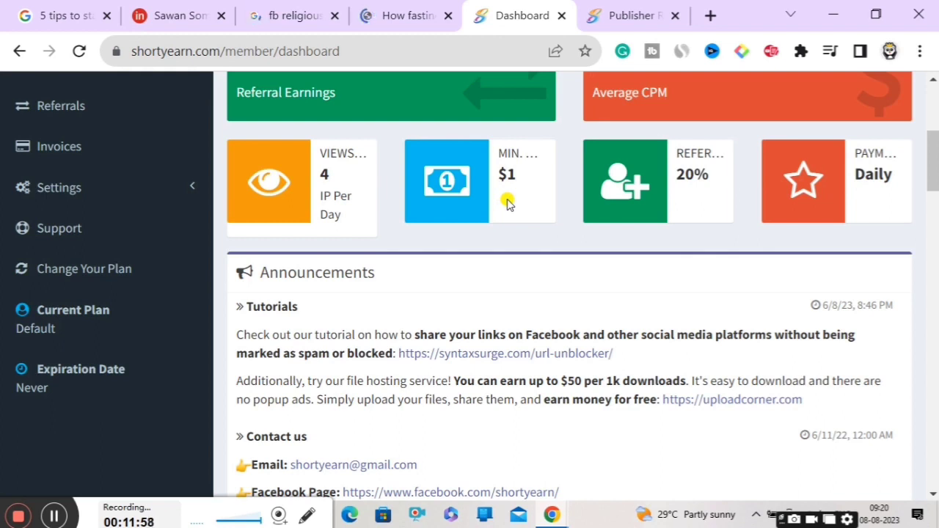
drag(488, 160, 508, 174)
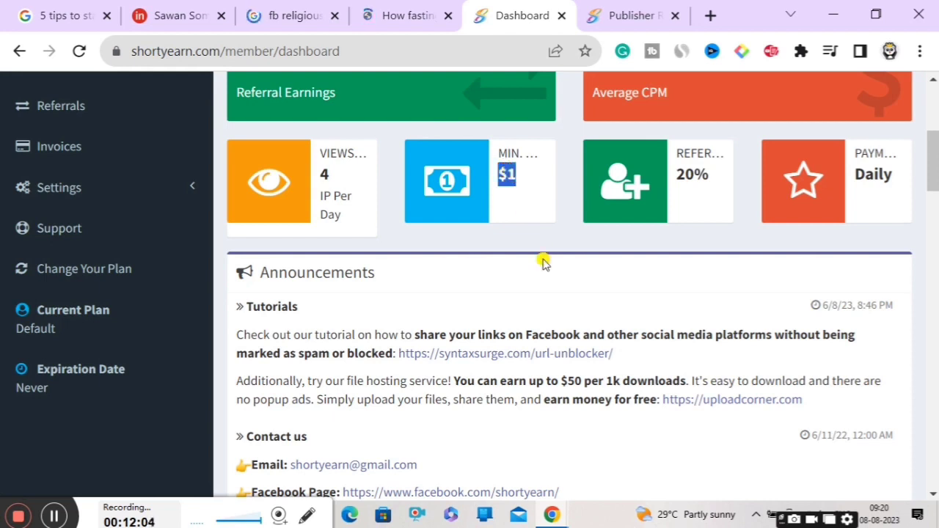
drag(933, 154, 888, 348)
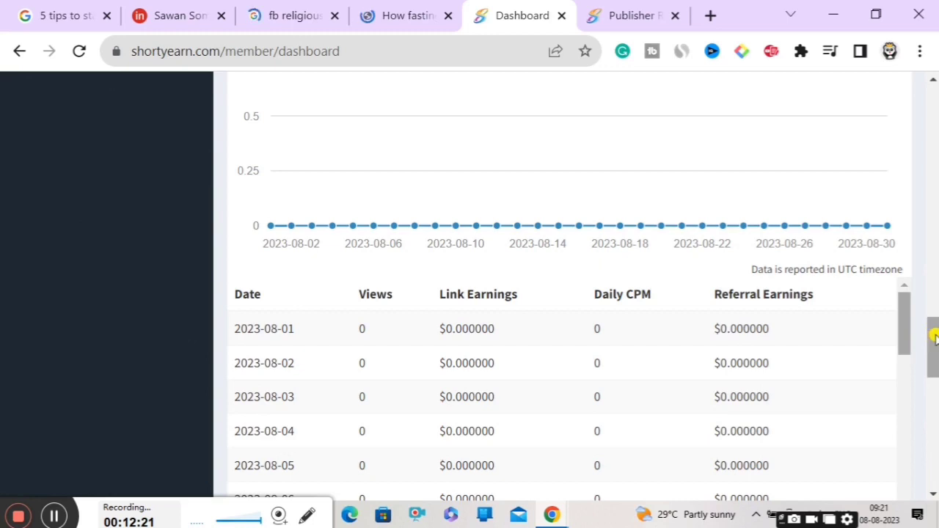
drag(930, 336, 934, 109)
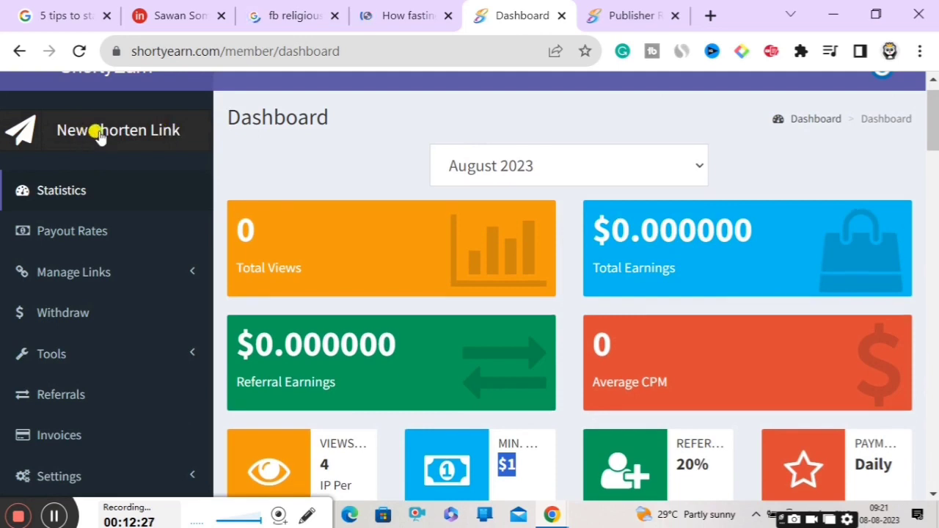
Open the new shortened link form and copy the URL of the Indian Express article on fasting
click(98, 137)
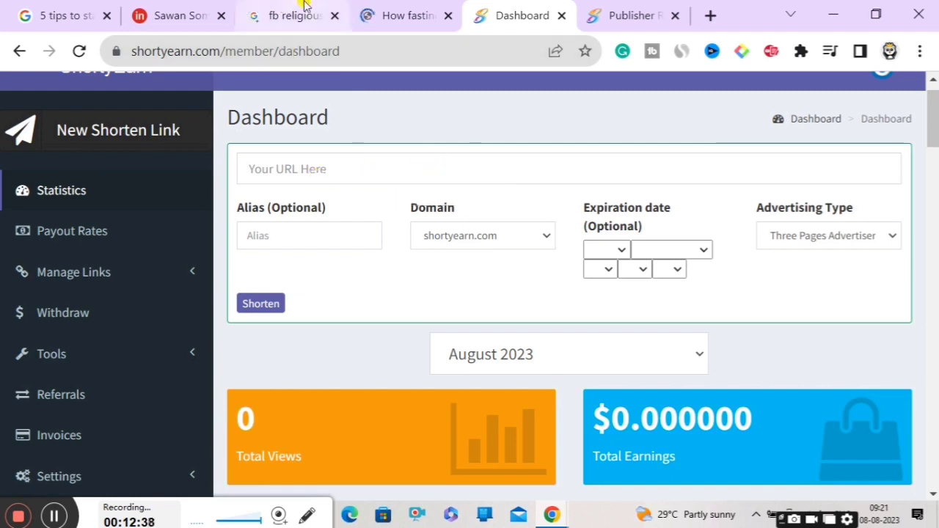
click(374, 22)
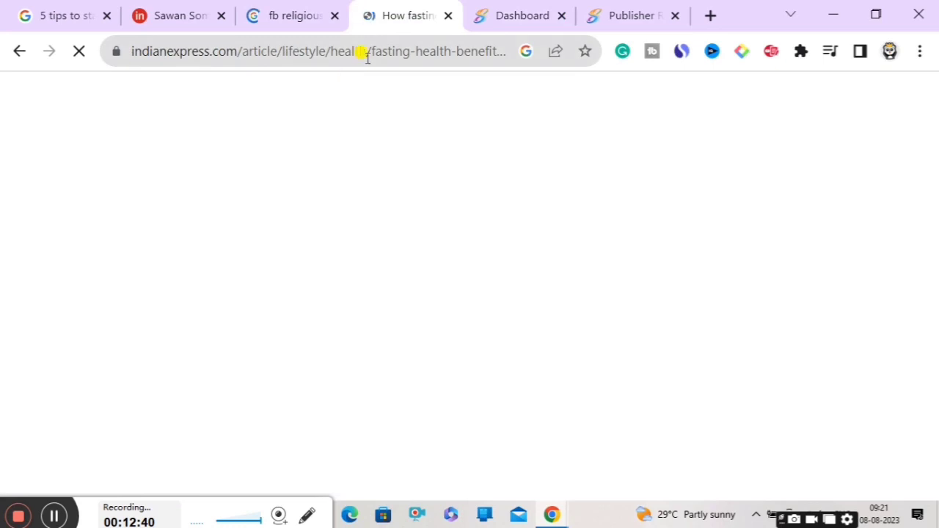
triple_click(361, 52)
key(ctrl+c)
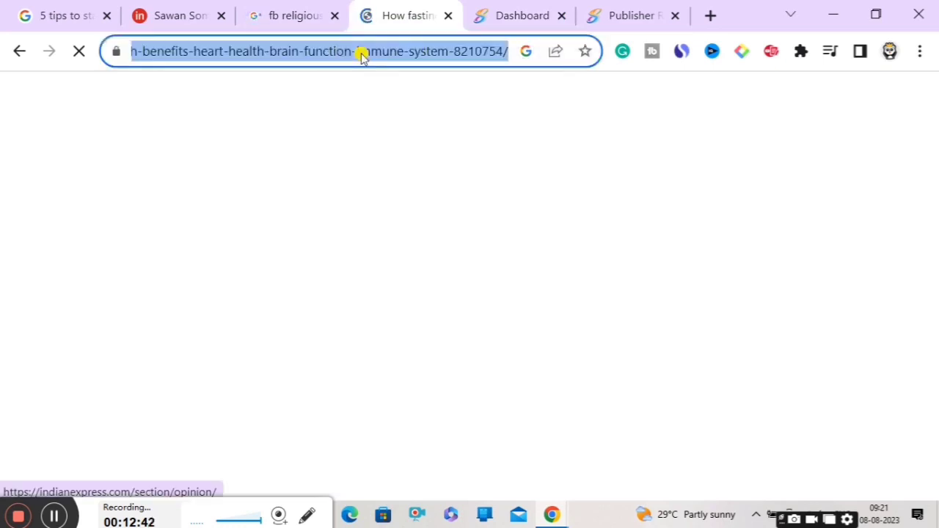
Shorten the copied fasting article URL on the ShortyEarn dashboard with the alias WhyFastingIsImportant
click(525, 8)
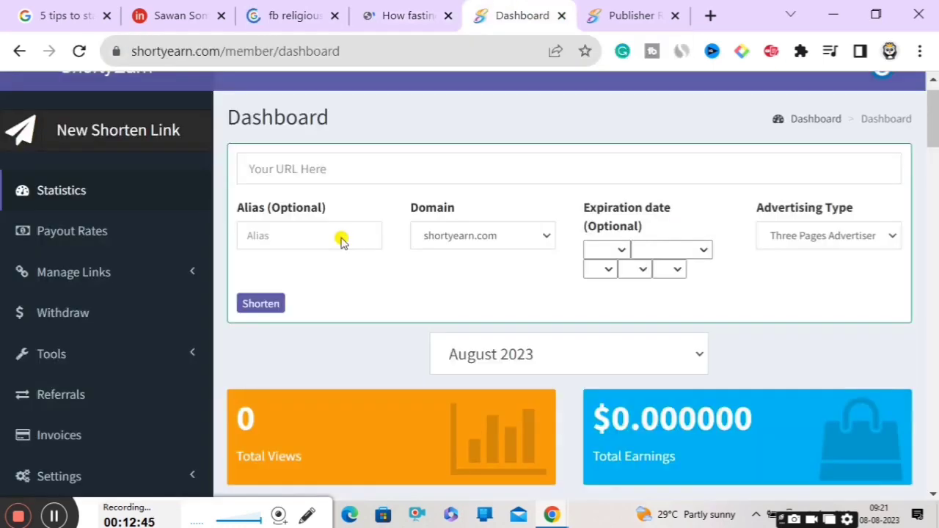
click(341, 169)
key(ctrl+v)
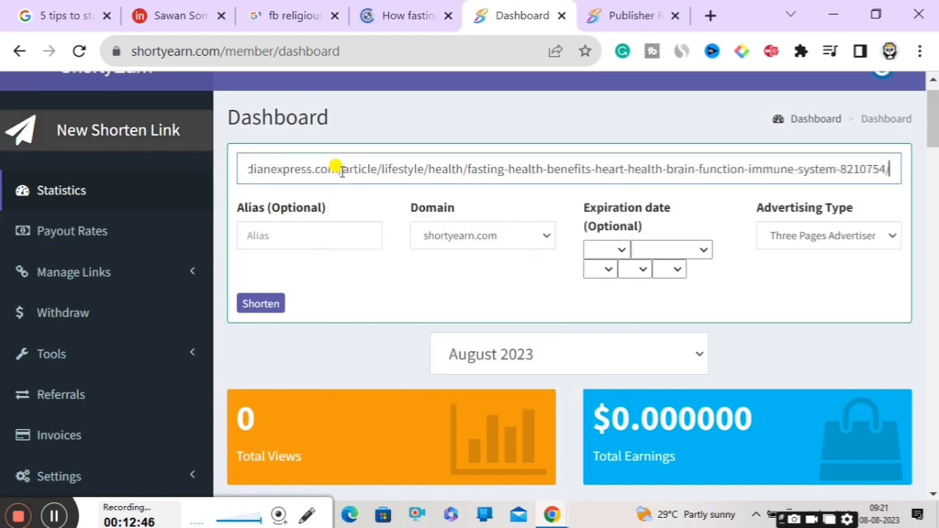
click(273, 235)
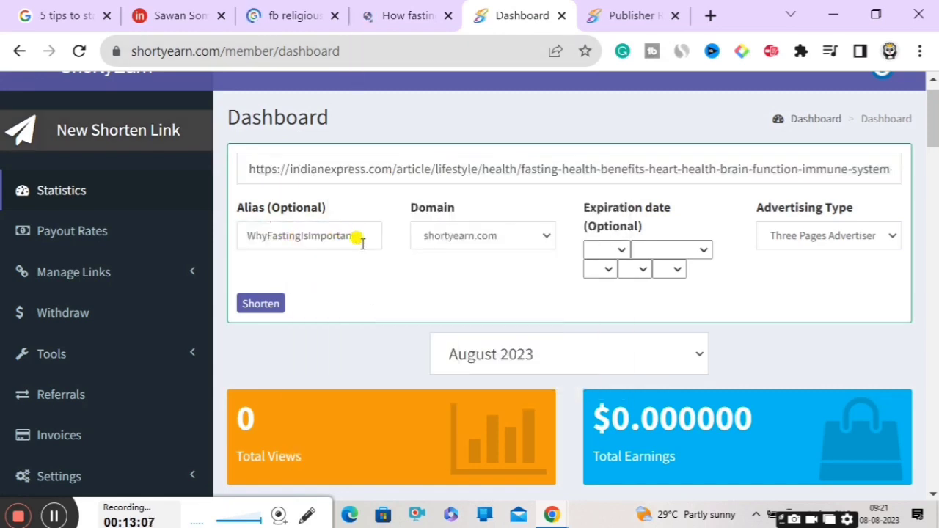
click(258, 307)
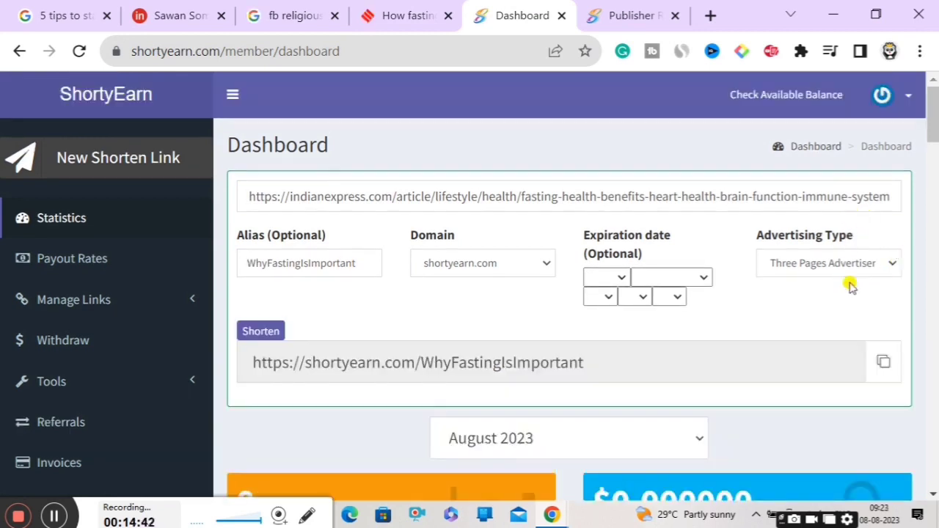
Set the link's advertising type to One Page Advertisement and shorten the article URL again
click(894, 267)
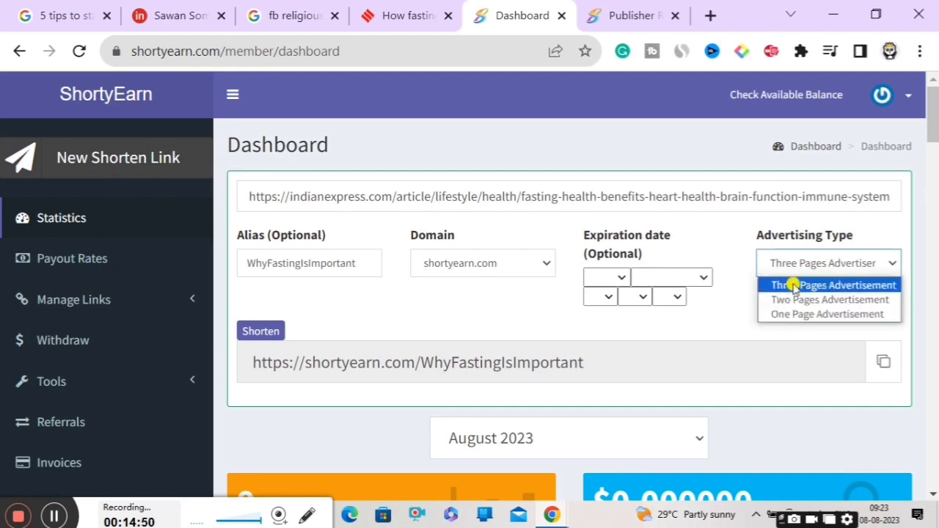
click(851, 314)
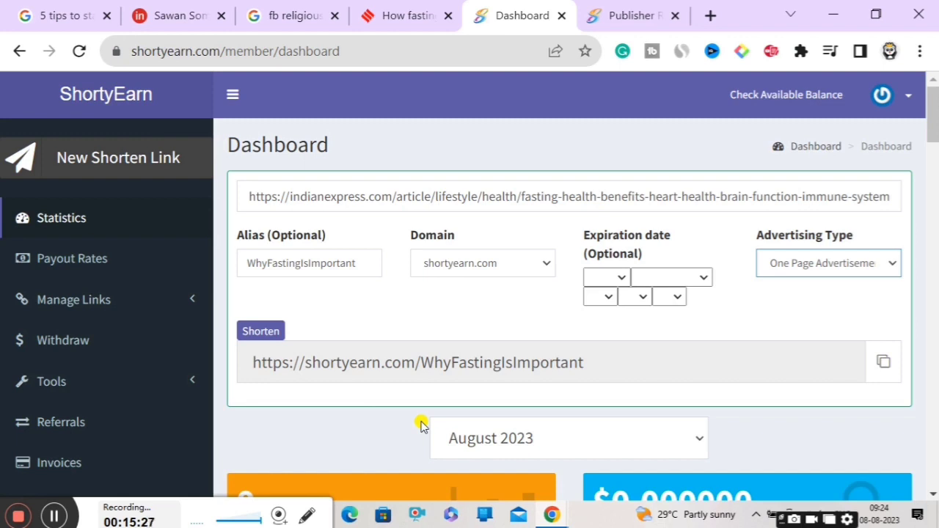
click(858, 265)
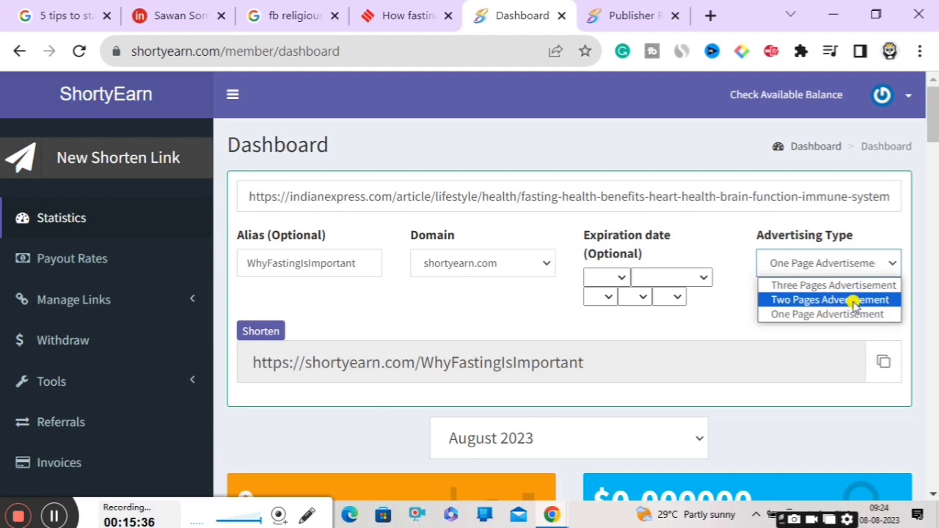
click(743, 291)
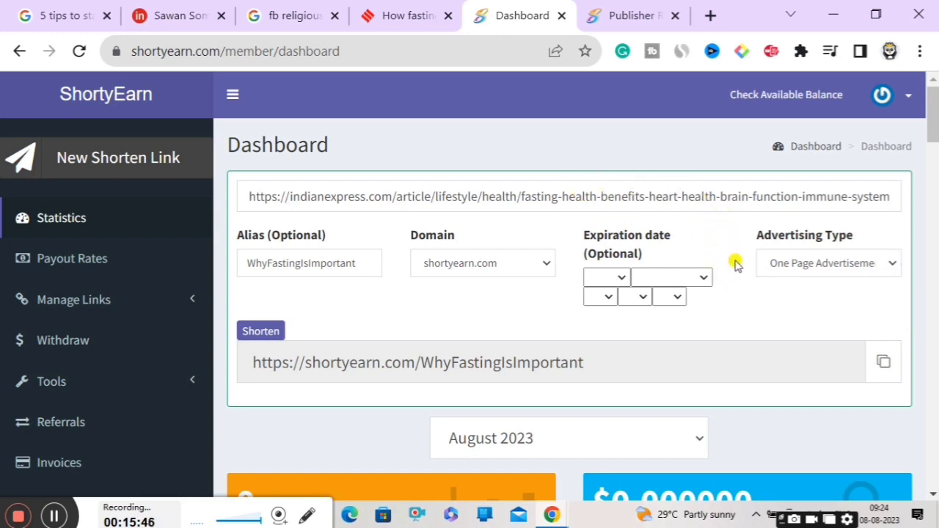
click(820, 266)
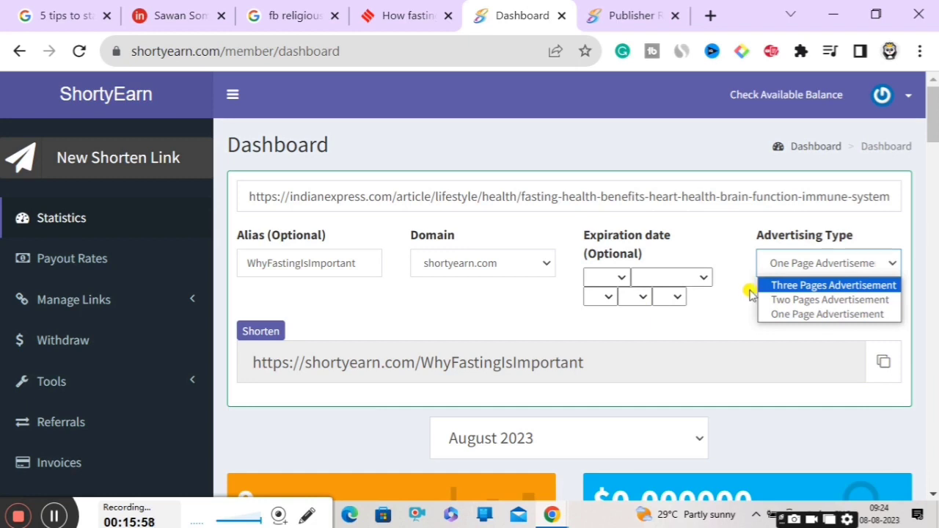
click(789, 314)
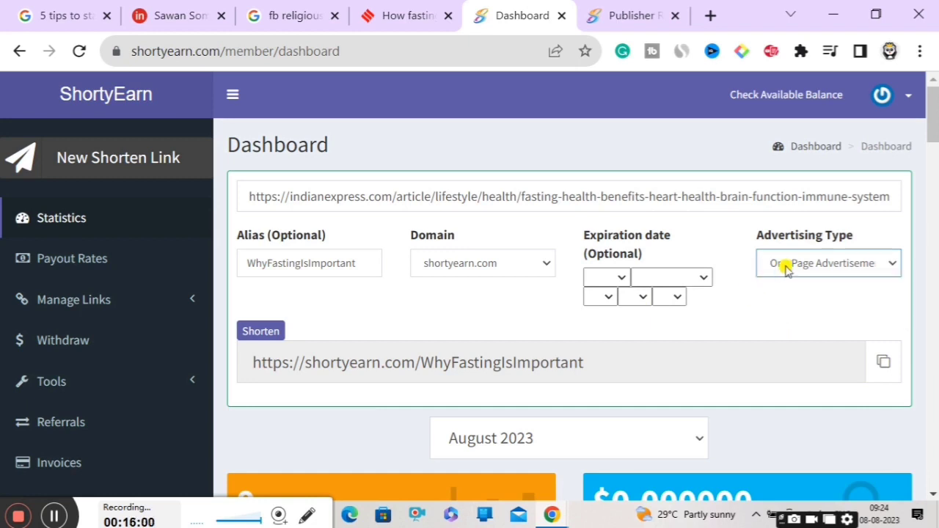
click(278, 332)
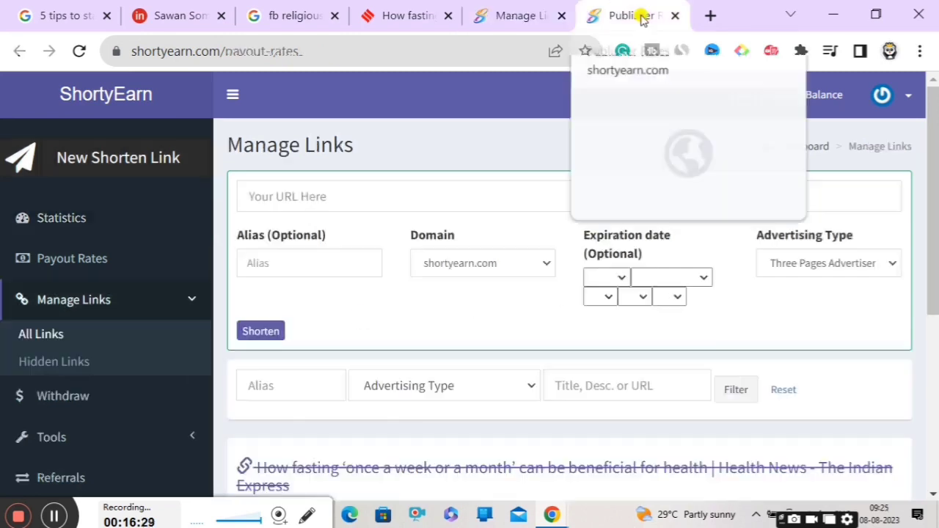
Search Google for "why we should fasting once a month" in a new tab and browse the image results
click(629, 15)
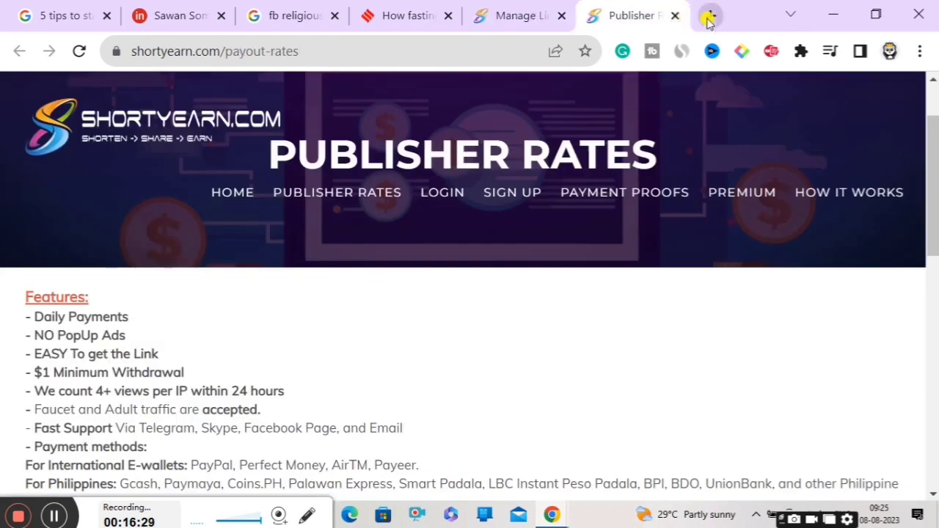
click(709, 17)
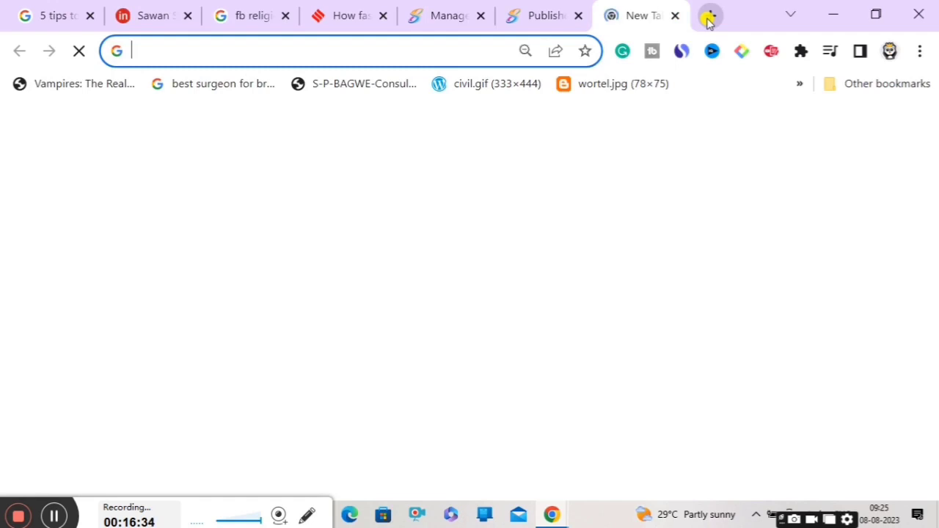
text(why)
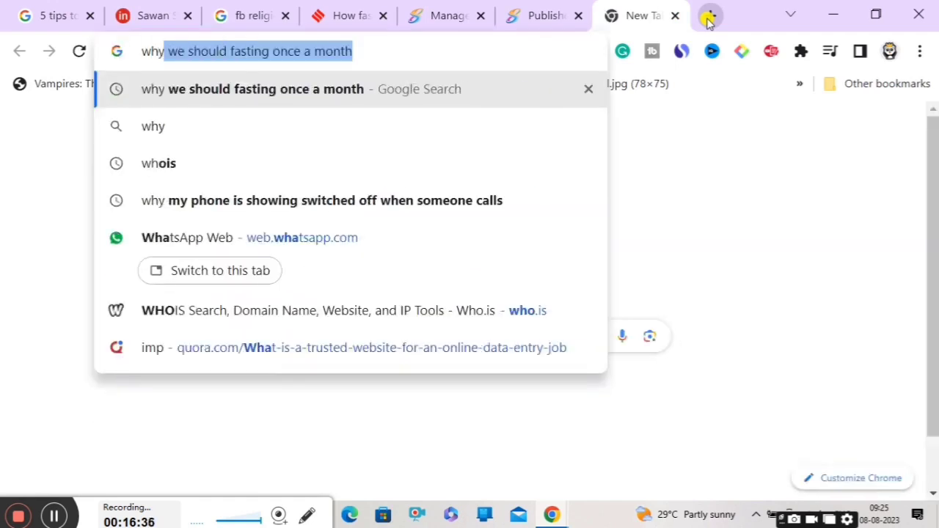
key(Return)
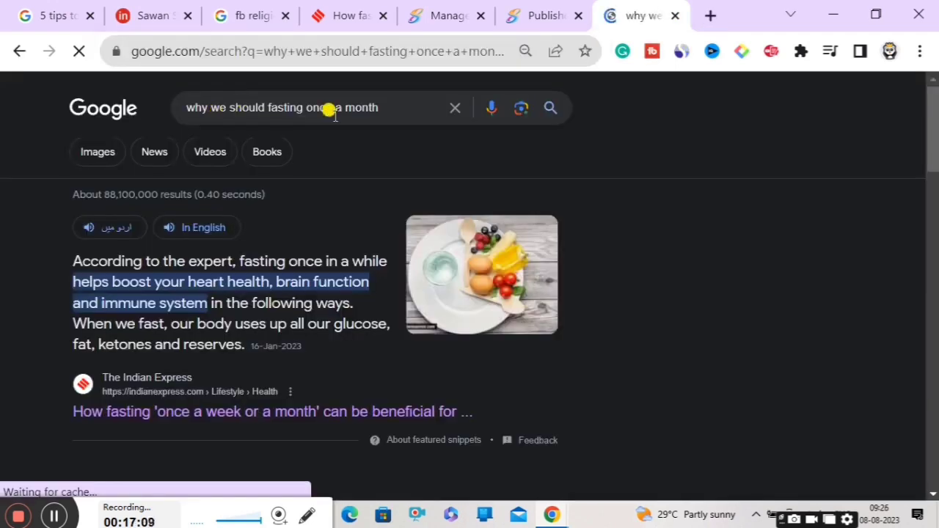
click(96, 160)
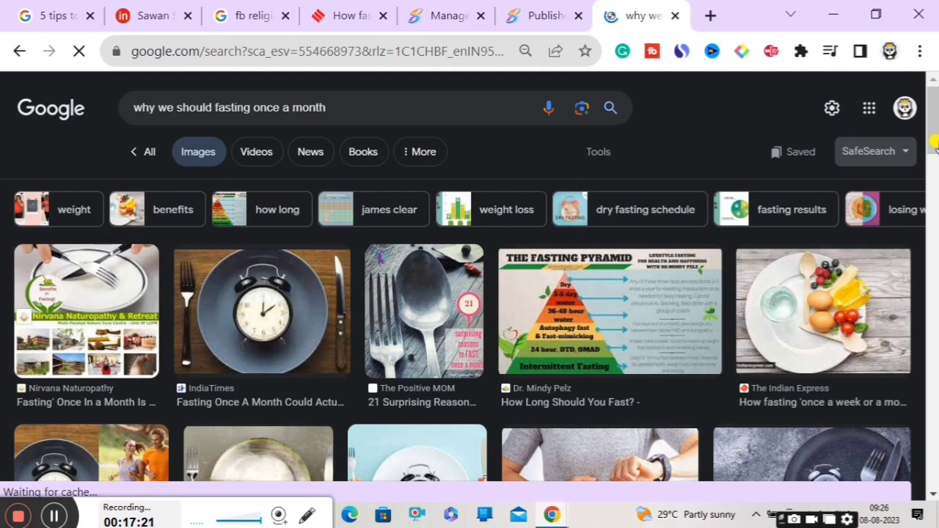
drag(933, 125, 936, 91)
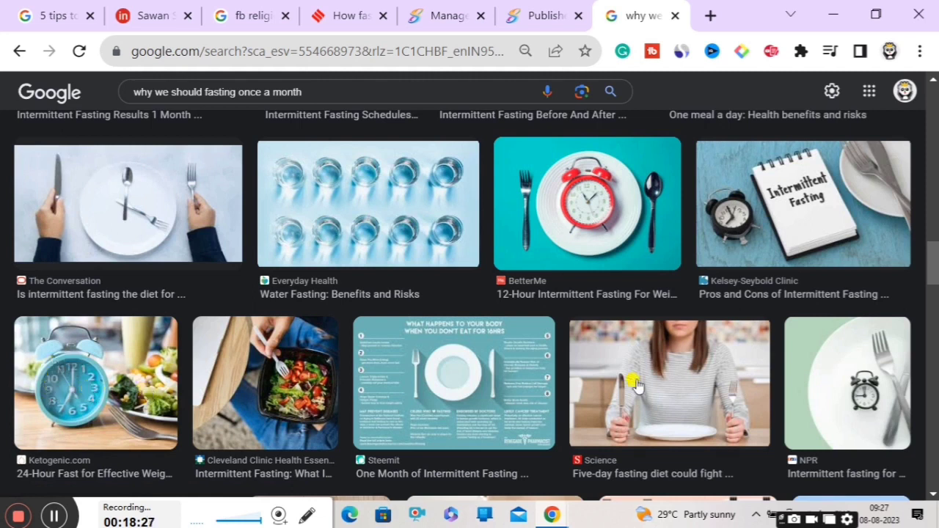
Switch to the incognito window with the Facebook Christian Group, look through its featured and recent posts, and minimise the window
mouse_move(554, 513)
click(701, 451)
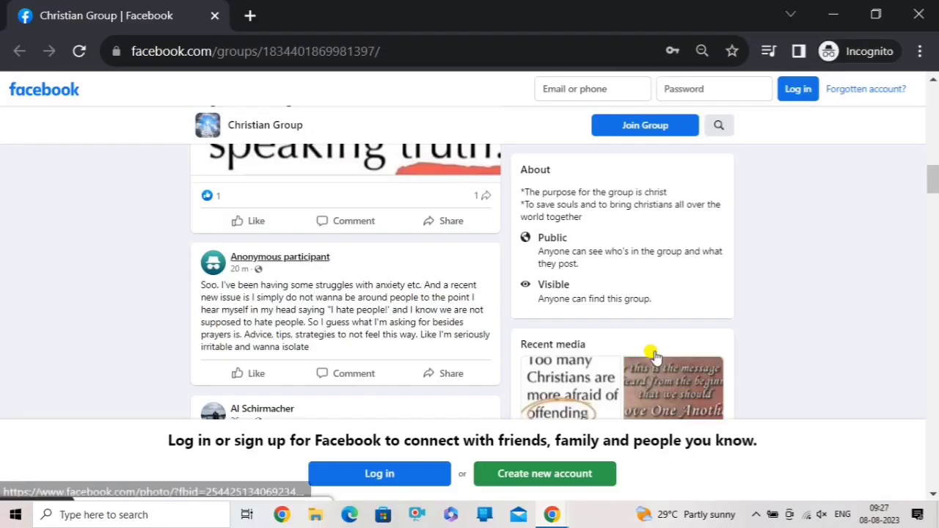
drag(934, 181, 935, 114)
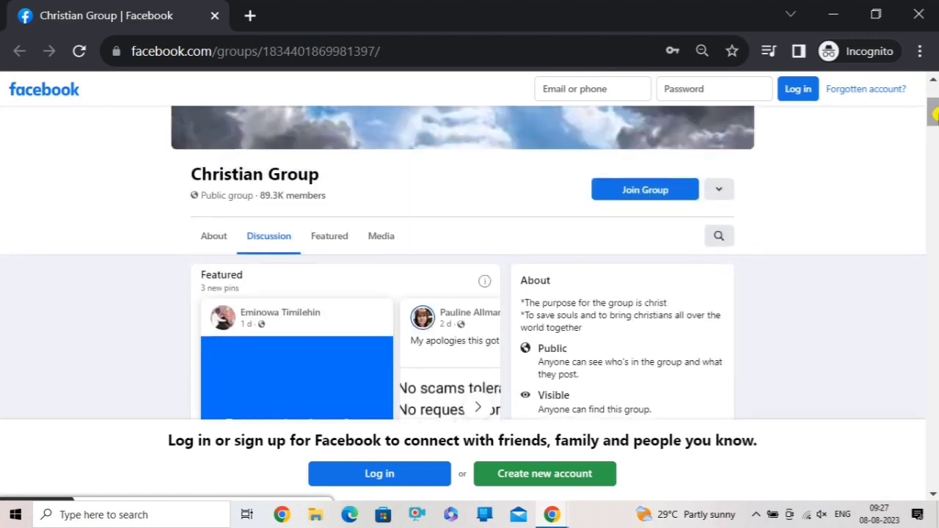
drag(935, 114, 934, 127)
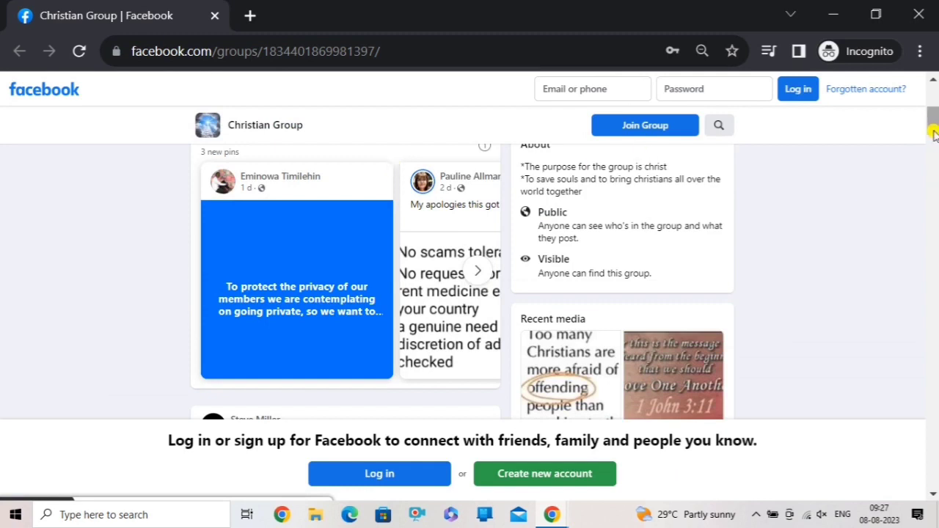
scroll(934, 133, down, 4)
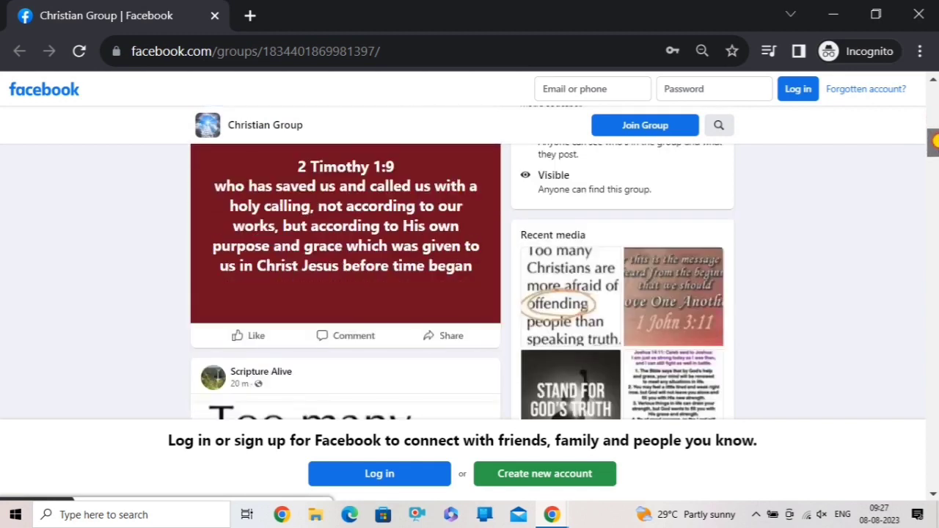
scroll(933, 141, down, 3)
click(834, 8)
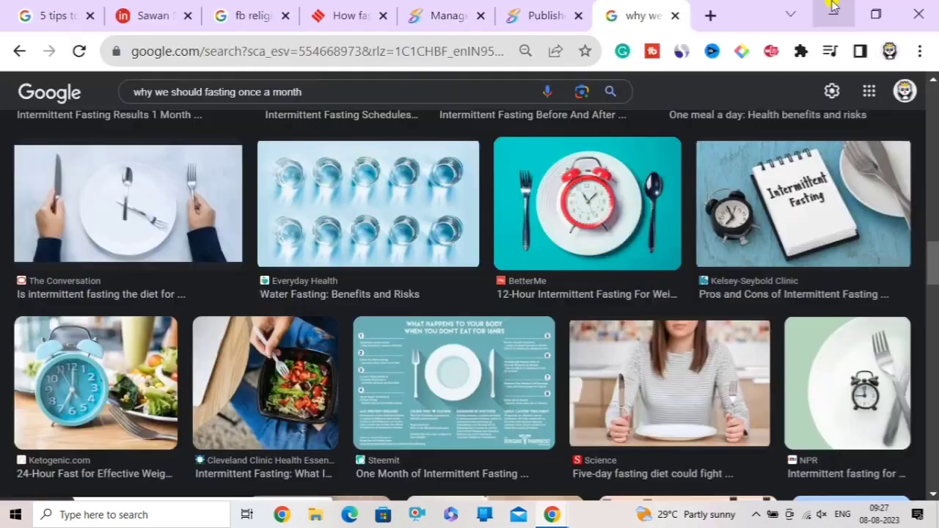
Open ChatGPT at chat.openai.com in a new tab
click(709, 16)
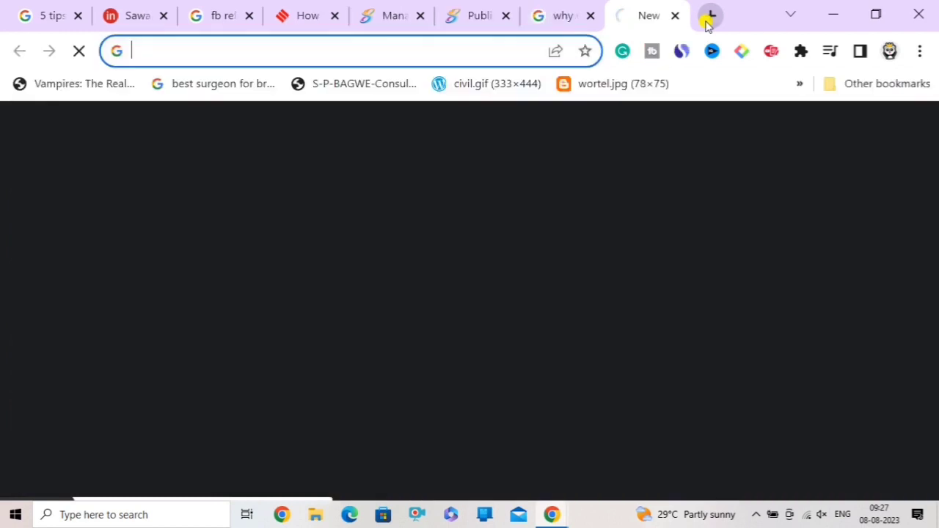
text(chatgpt)
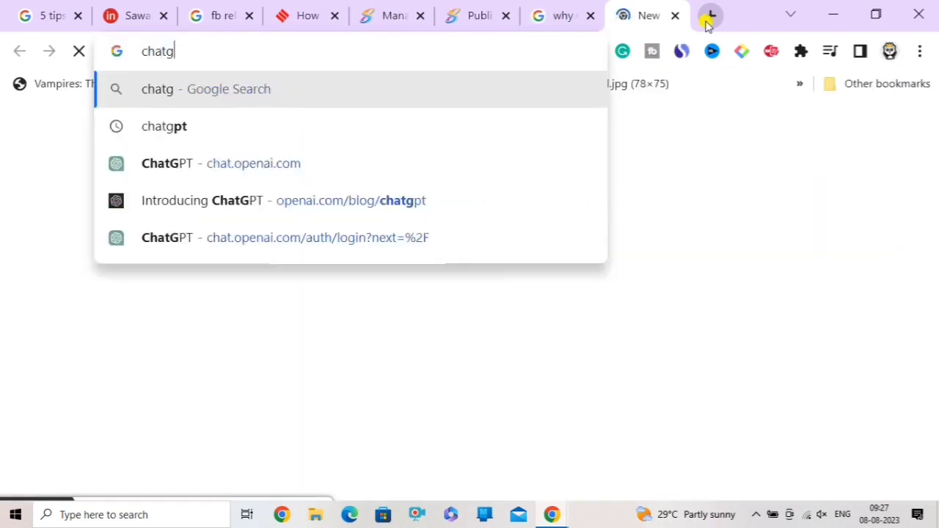
key(BackSpace)
key(BackSpace)
key(BackSpace)
key(BackSpace)
text(t)
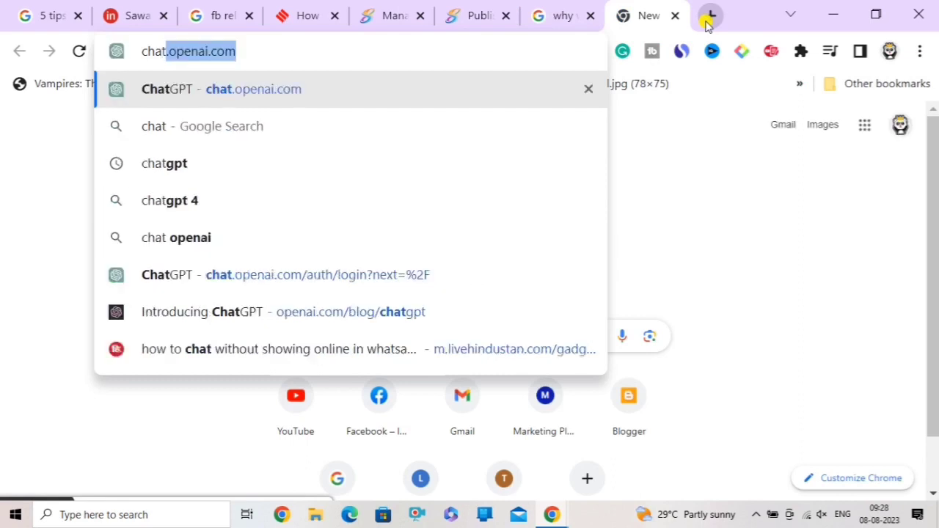
key(Return)
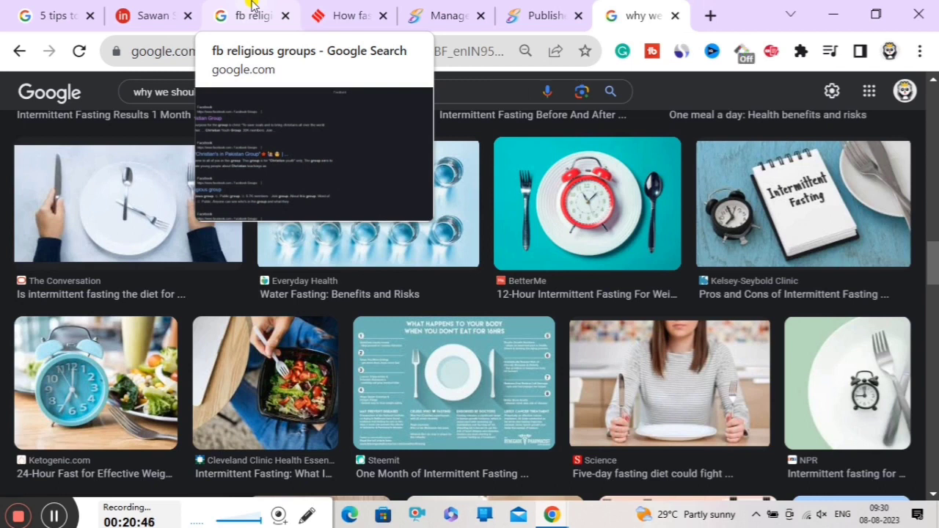
Review the religious Facebook groups search results alongside the India Today and Indian Express fasting articles
click(250, 11)
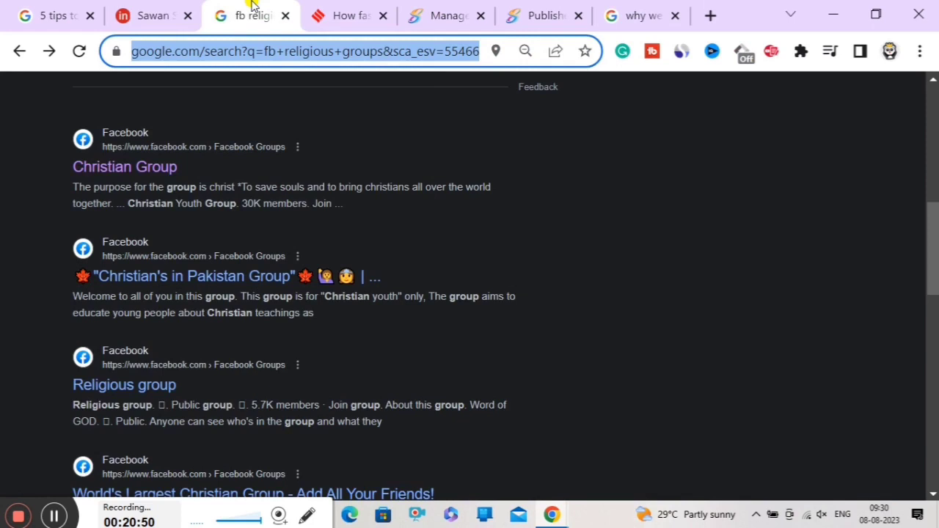
click(140, 4)
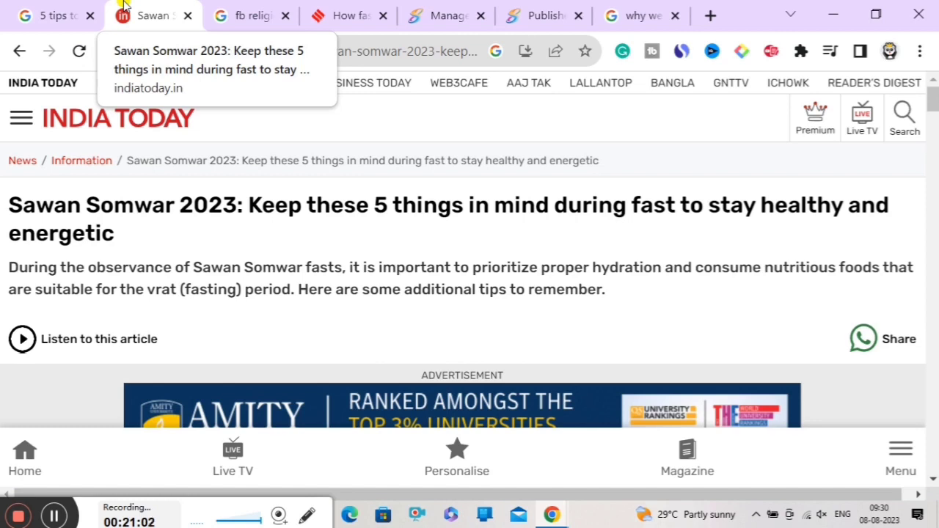
click(37, 10)
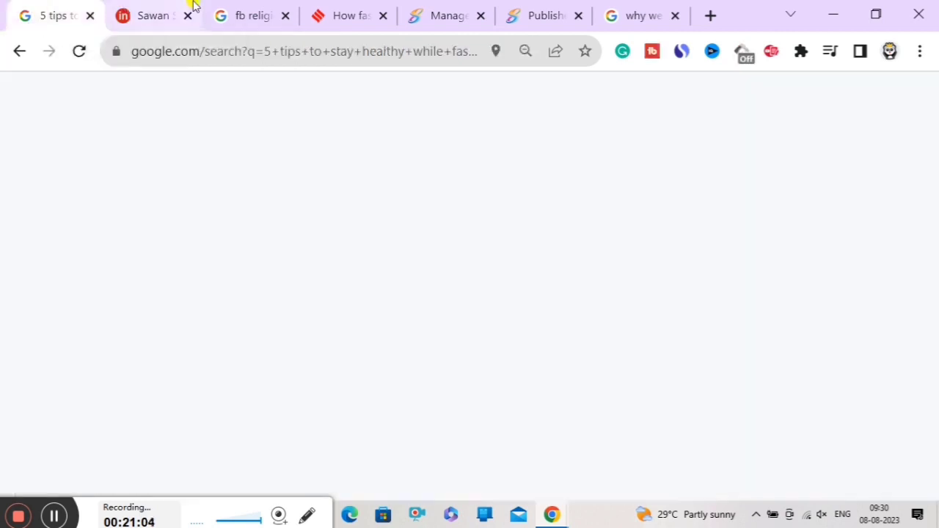
click(224, 13)
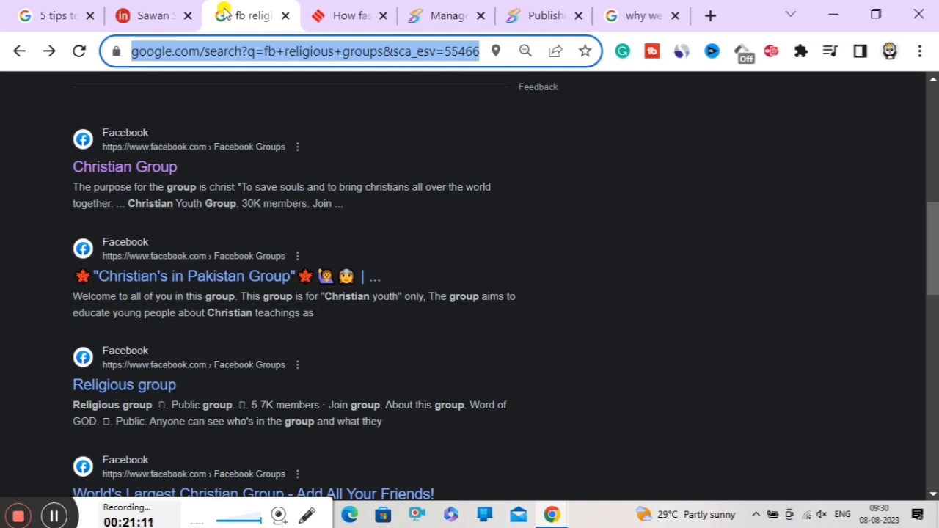
click(342, 10)
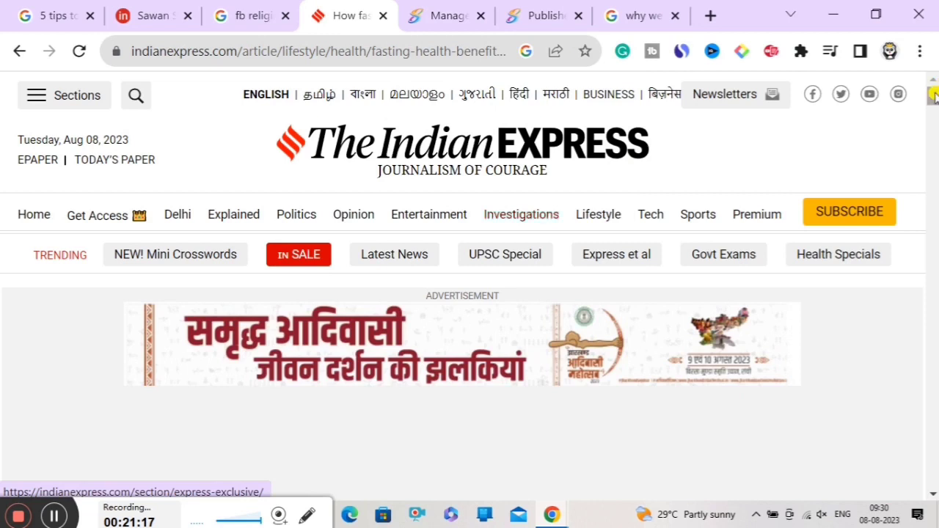
drag(933, 94, 933, 104)
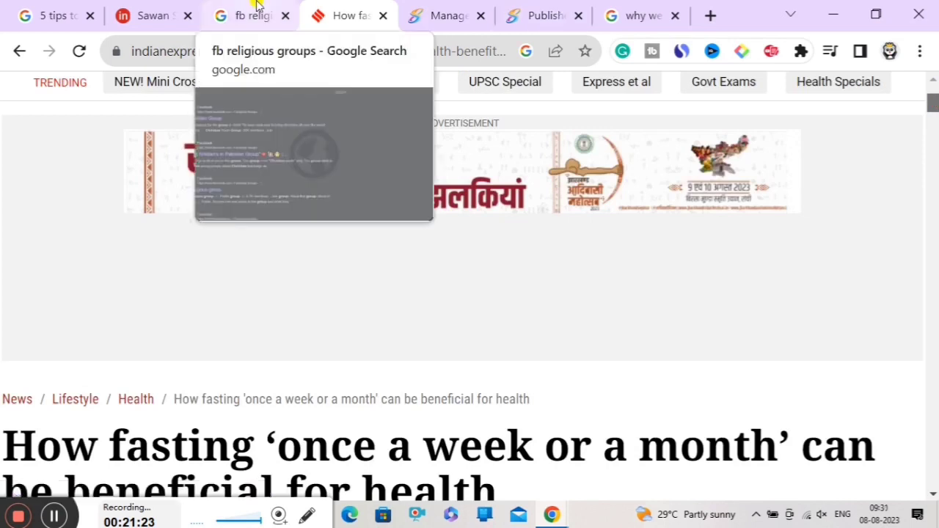
click(254, 13)
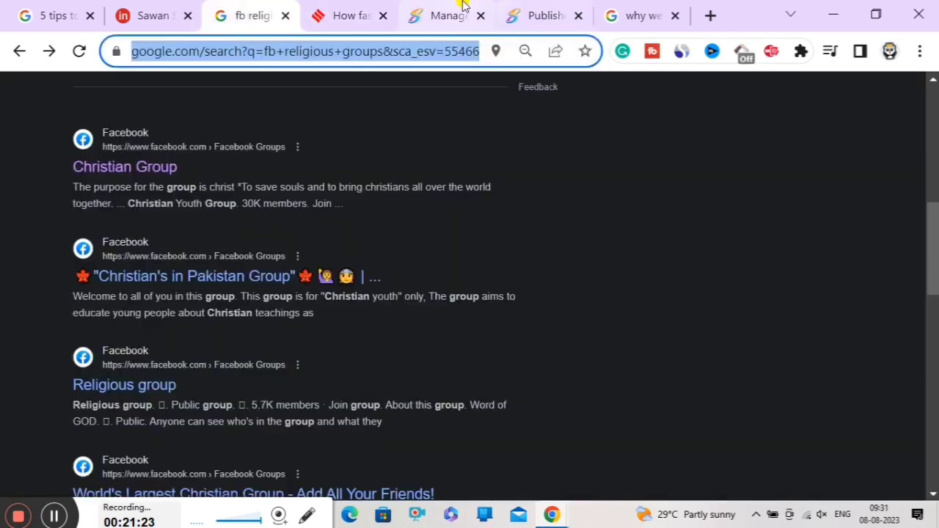
Review ShortyEarn's referral programme and withdrawal pages, and return to the Facebook groups search and the Indian Express article
click(464, 7)
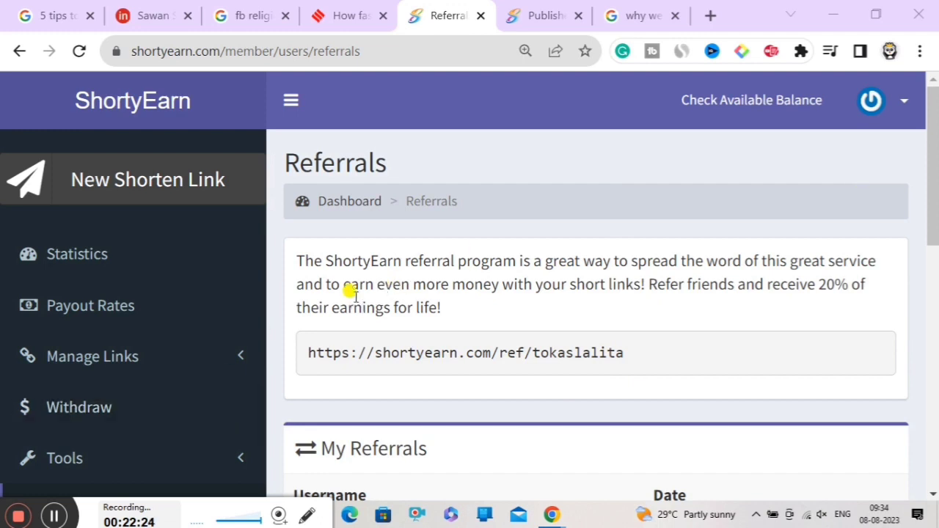
click(123, 416)
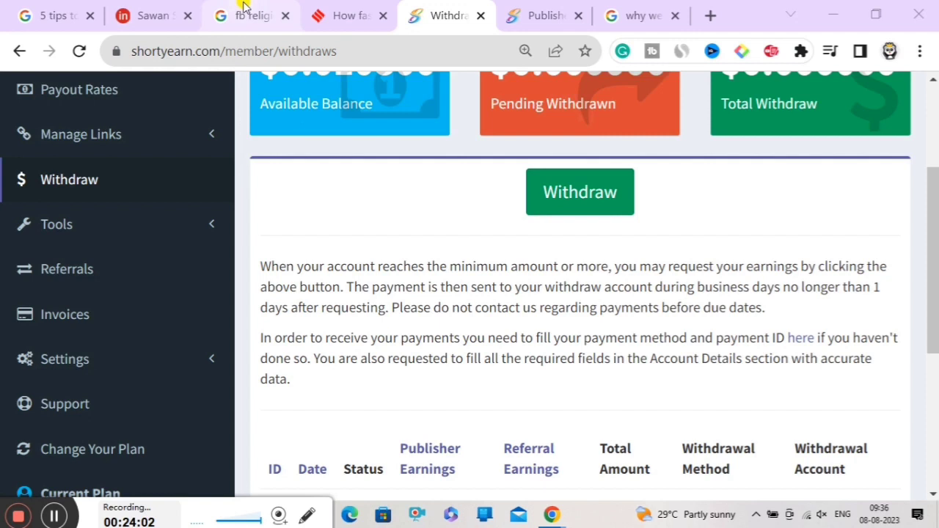
click(245, 9)
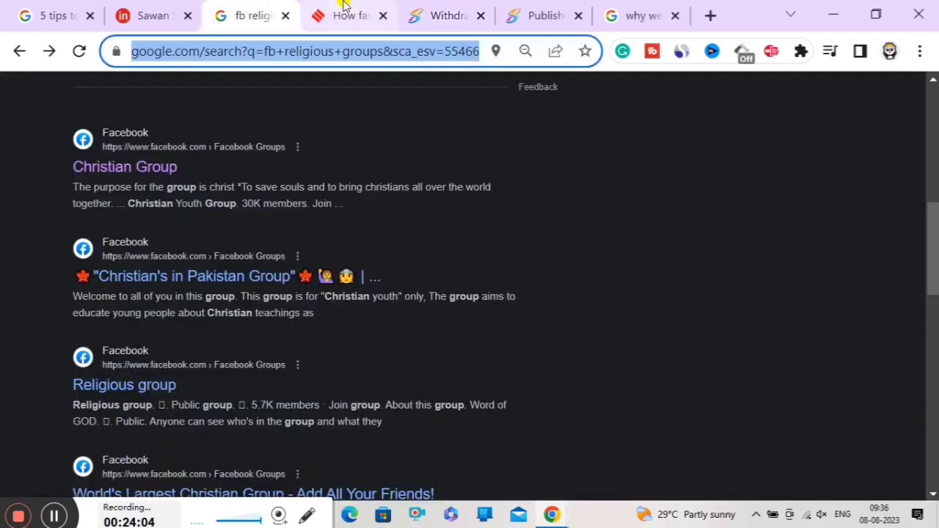
click(343, 6)
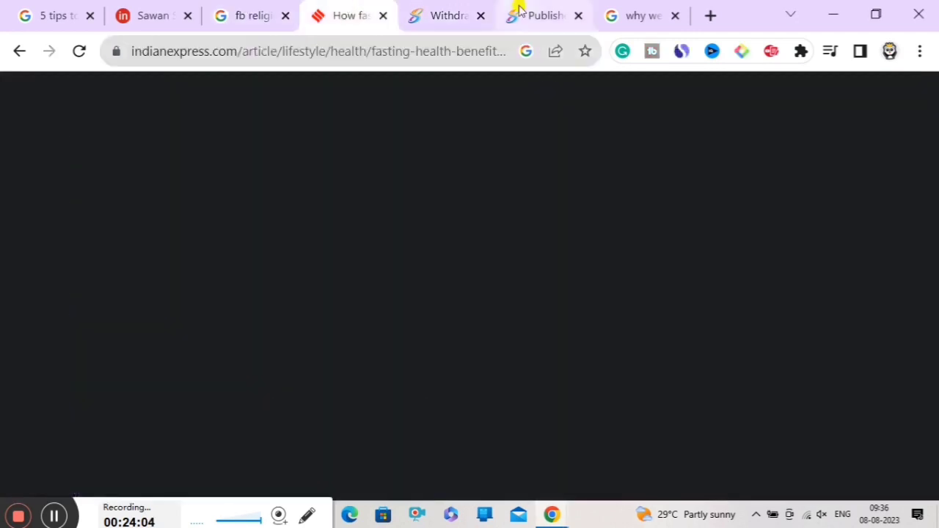